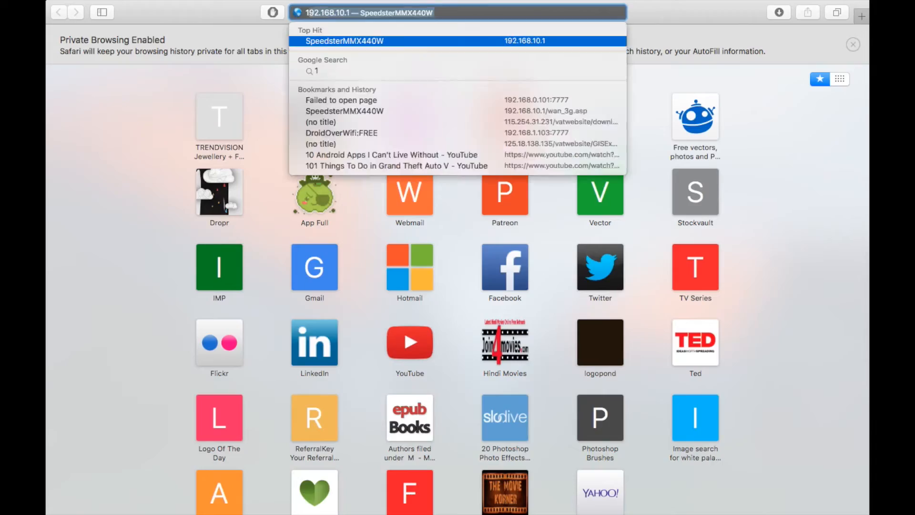
text(92.168.)
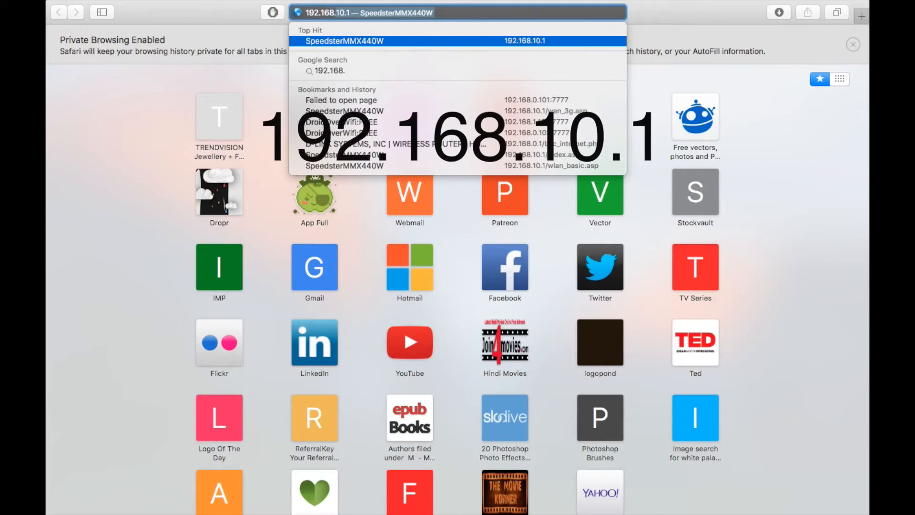
text(10.1)
key(Return)
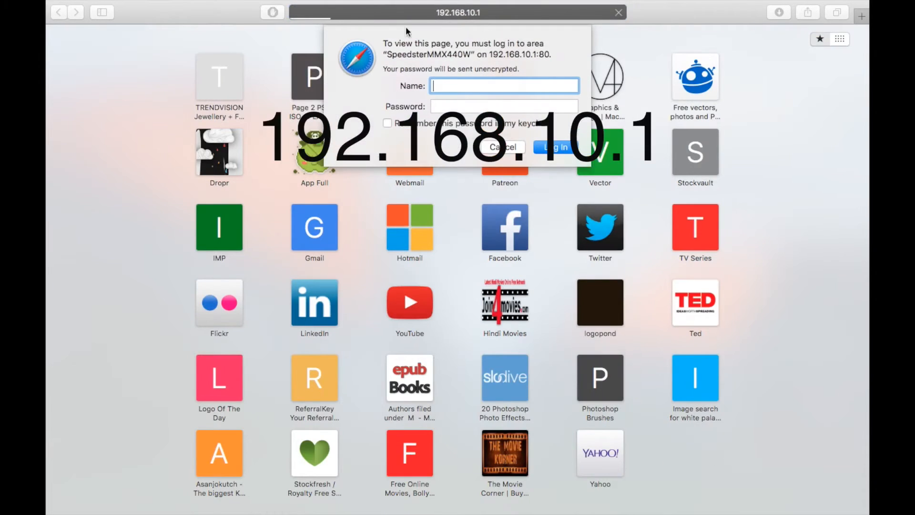
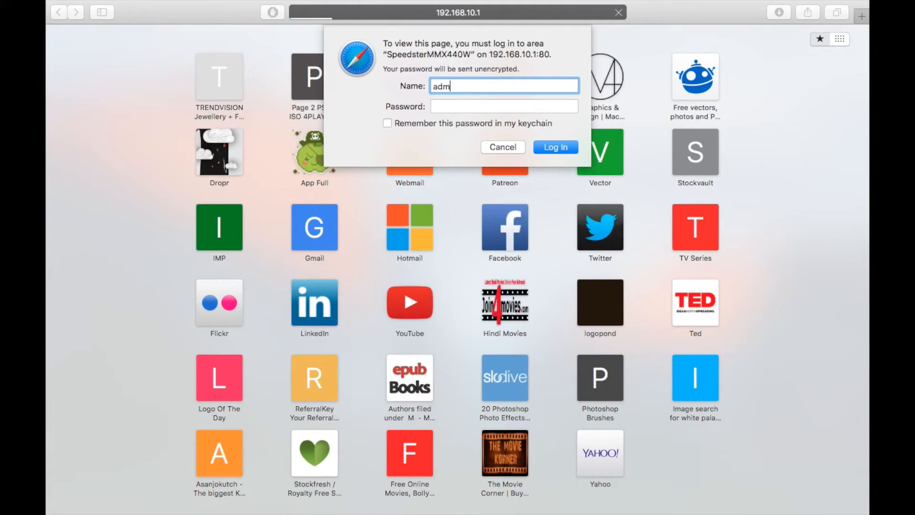
key(Tab)
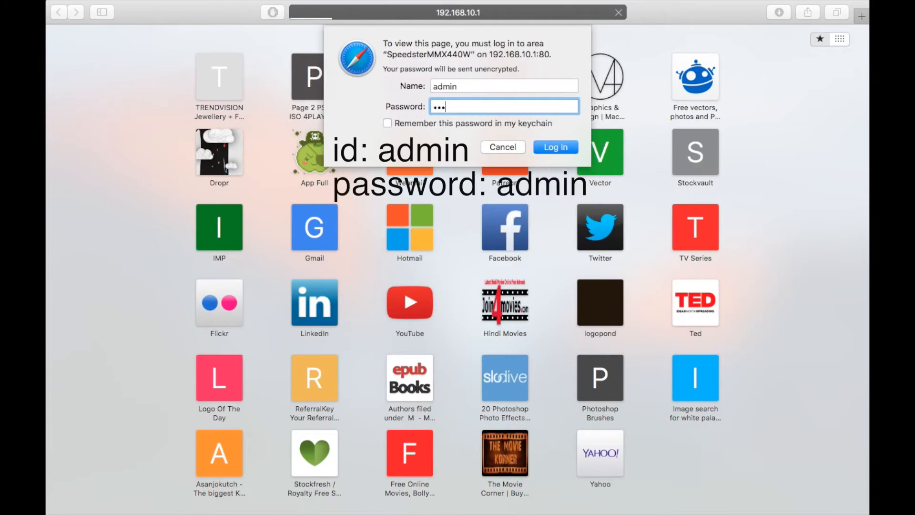
click(558, 146)
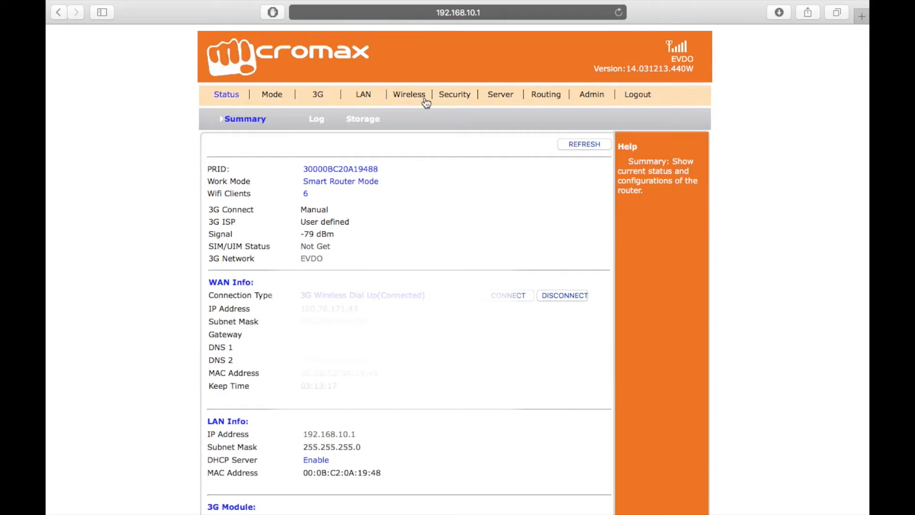
Review the SSID White Feather WiFi, then the security settings with WPA2-PSK AES and its key
click(409, 94)
click(354, 189)
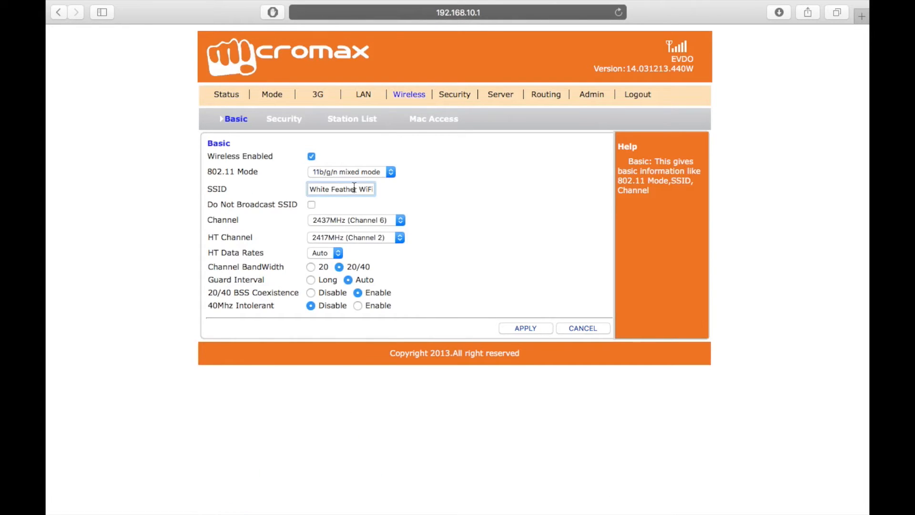
triple_click(355, 189)
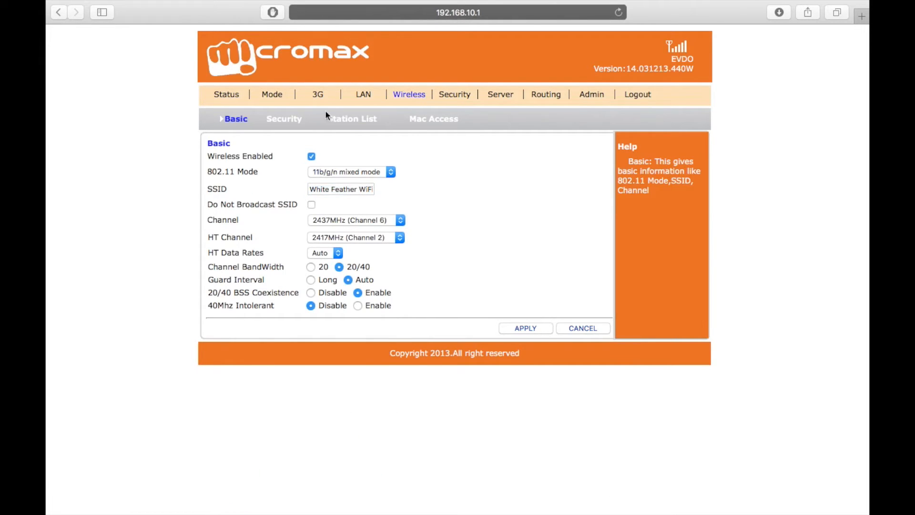
click(284, 119)
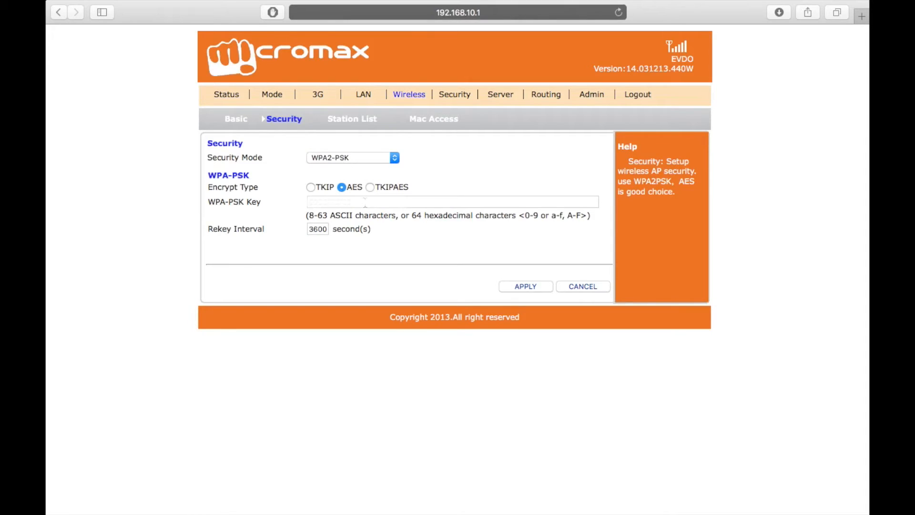
click(352, 202)
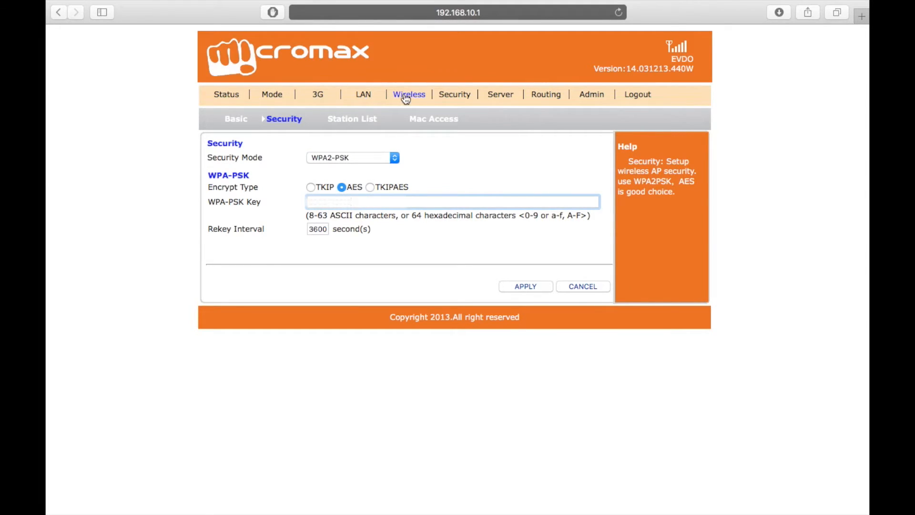
key(super+t)
text(192.1)
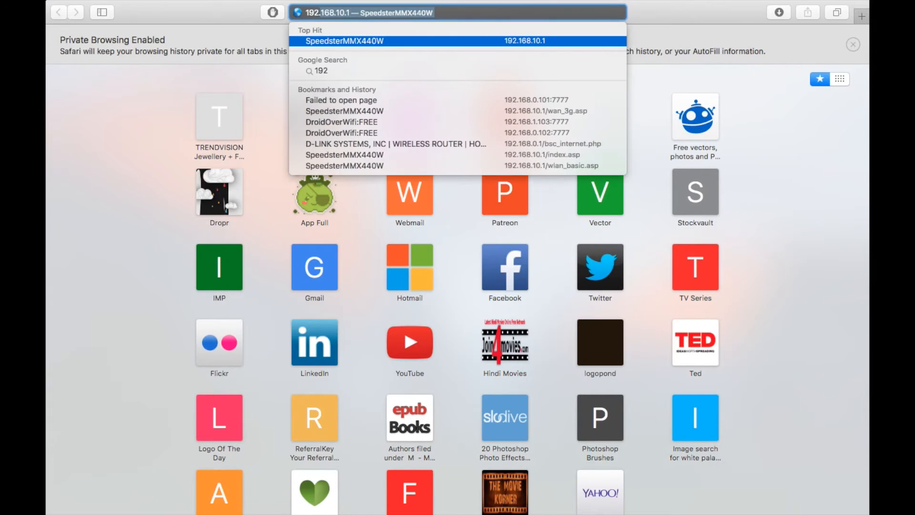
text(68)
text(.10.1)
key(Return)
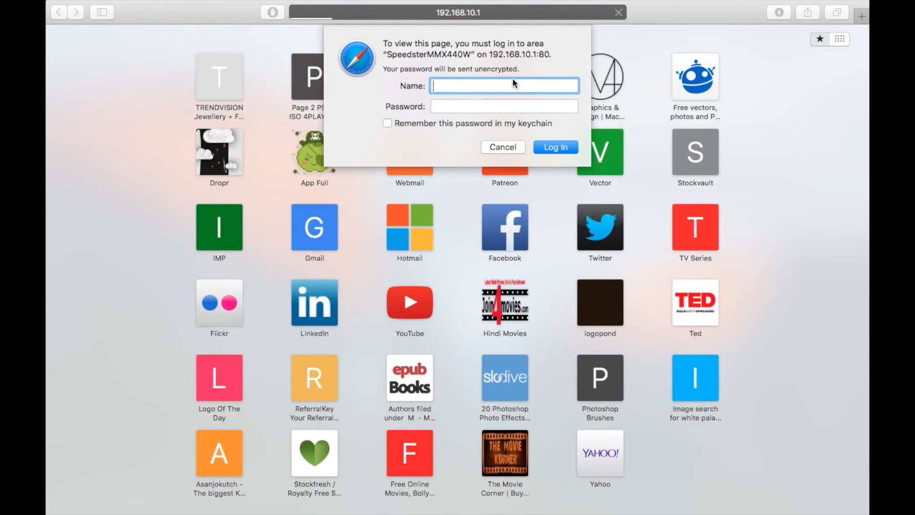
key(Tab)
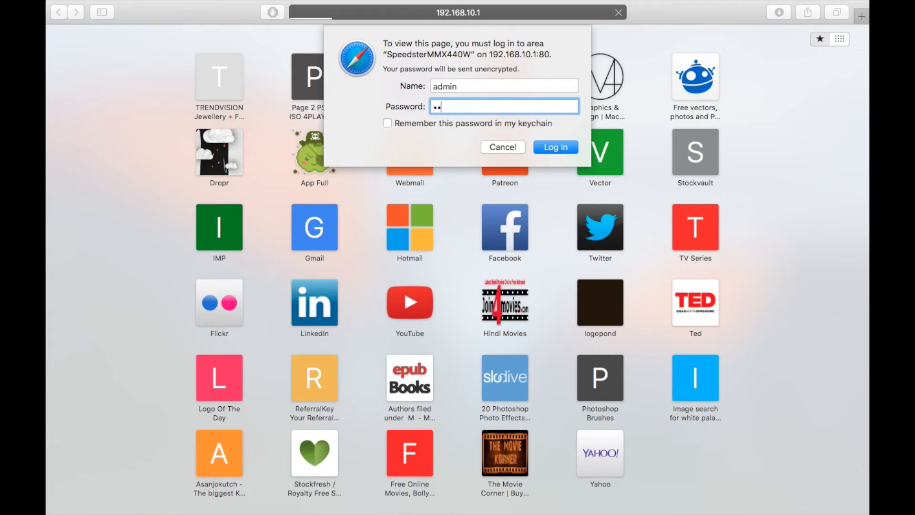
click(558, 147)
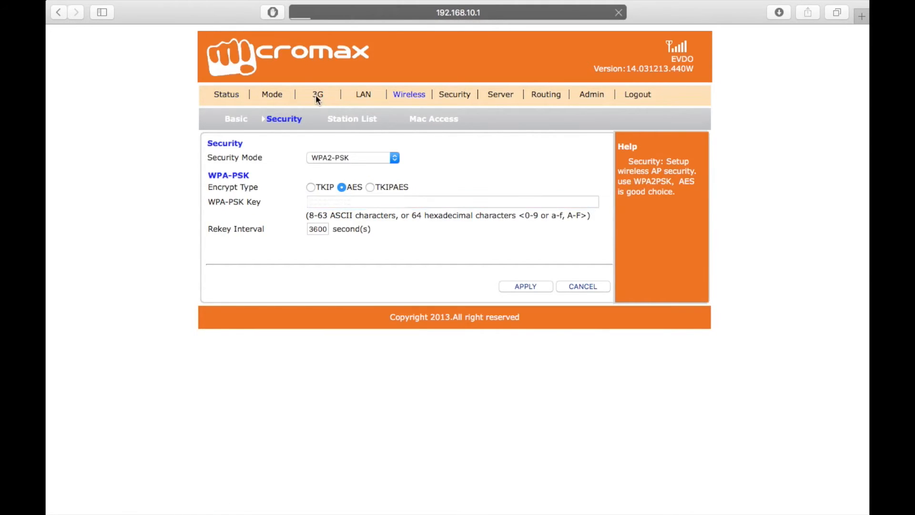
Choose Reliance EVDO as 3G ISP and check dialed number #777, username and password
click(318, 96)
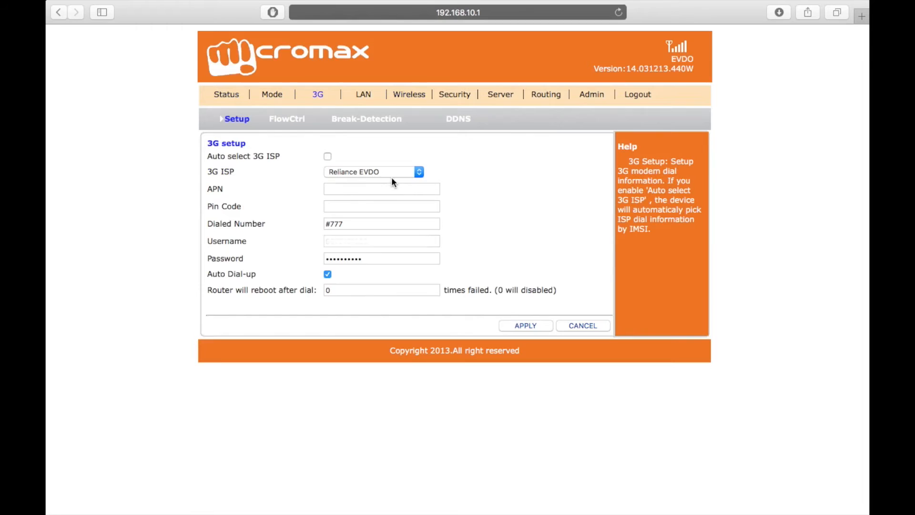
click(405, 171)
click(405, 172)
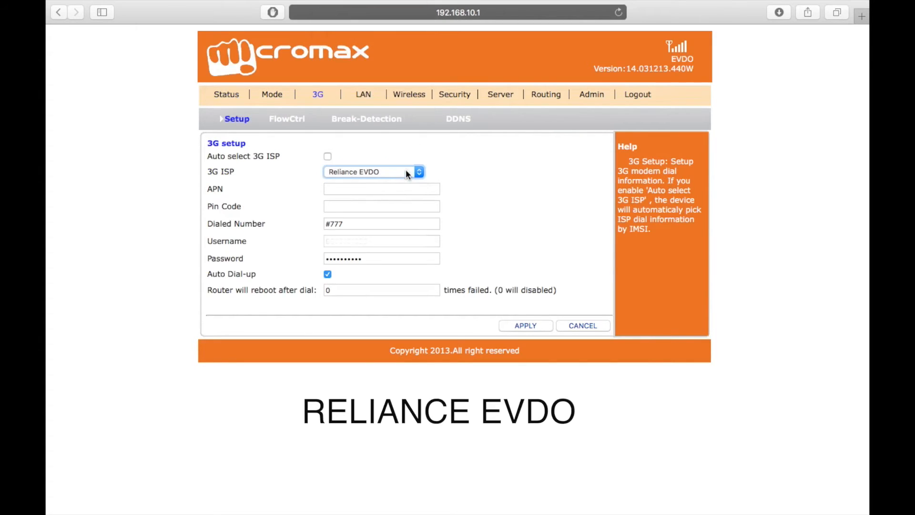
click(386, 223)
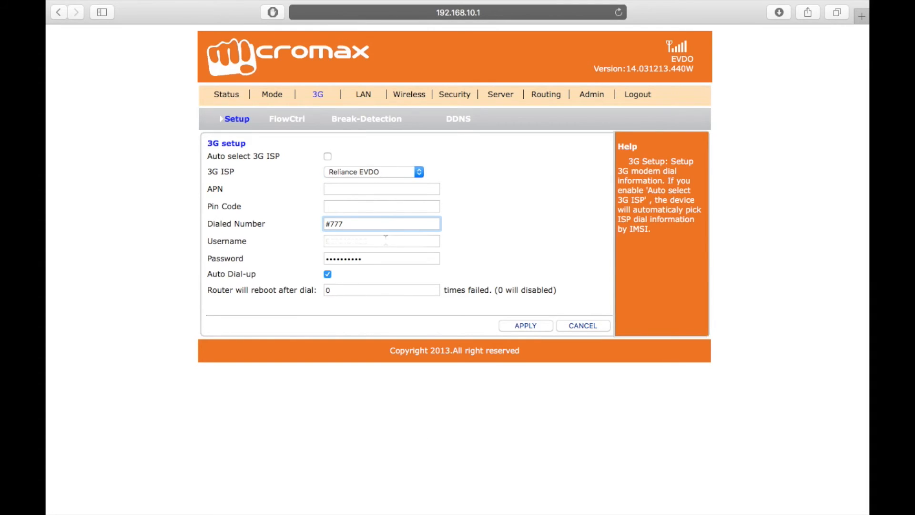
click(386, 241)
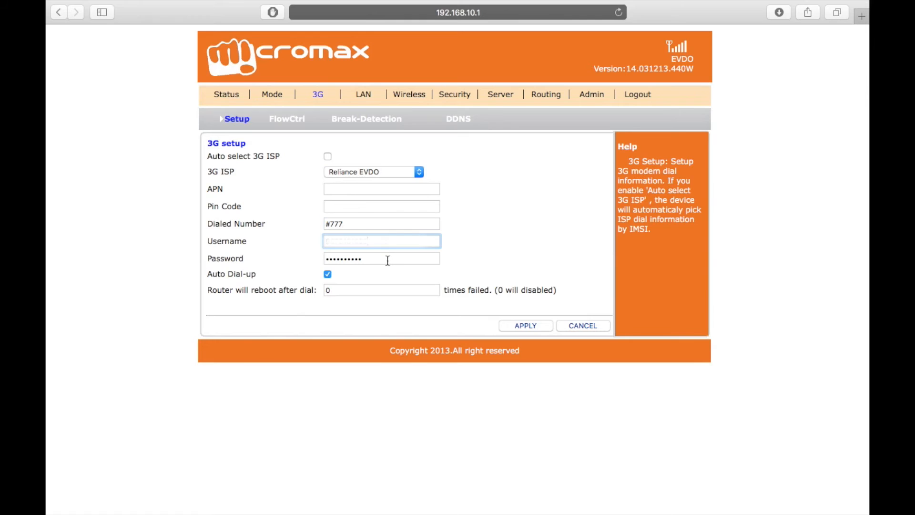
click(387, 261)
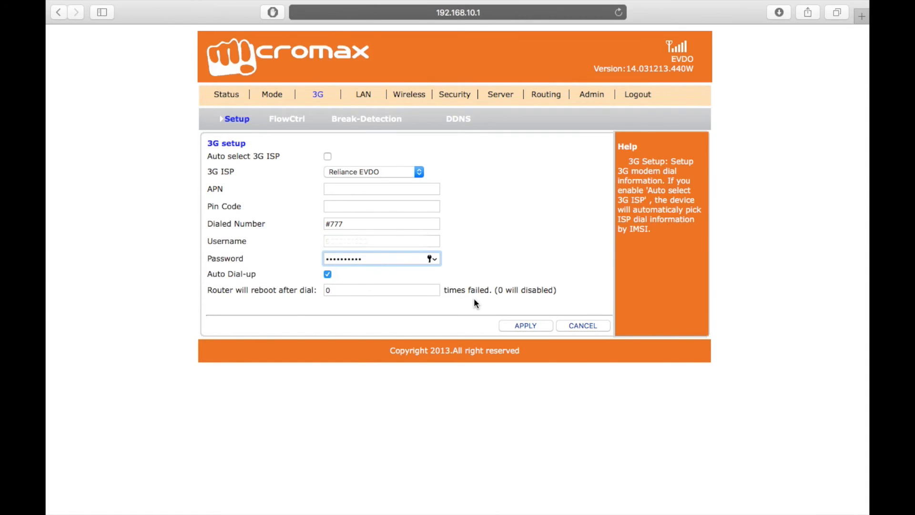
Apply the 3G setup changes and return to the setup form
click(533, 325)
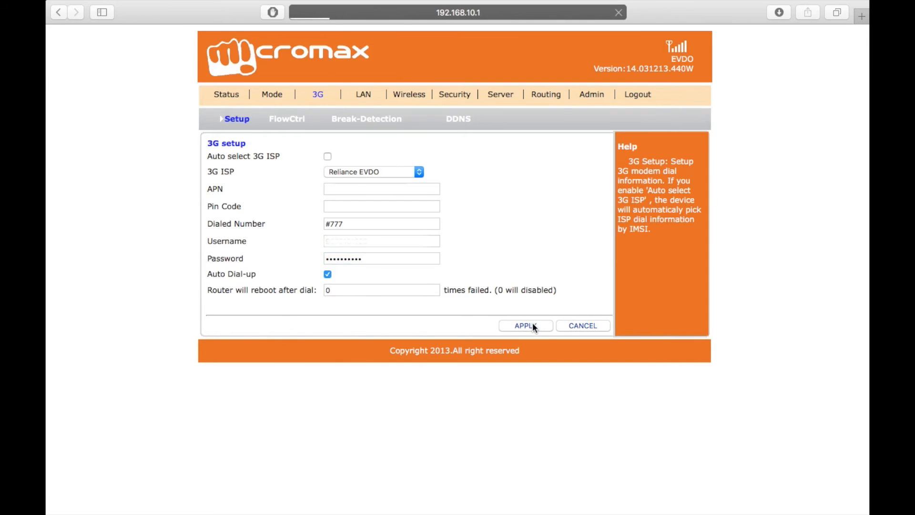
click(458, 170)
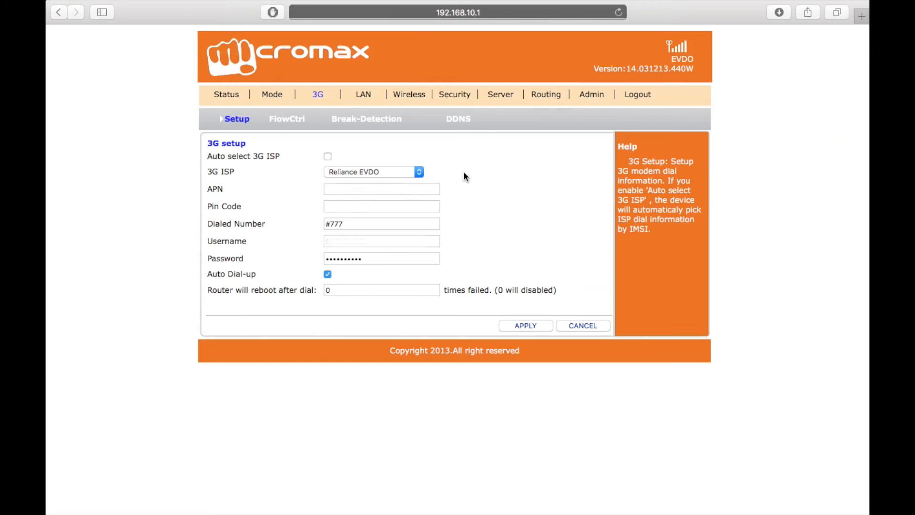
Start the 3G dial-up connection from WAN Info and refresh the status summary
click(237, 96)
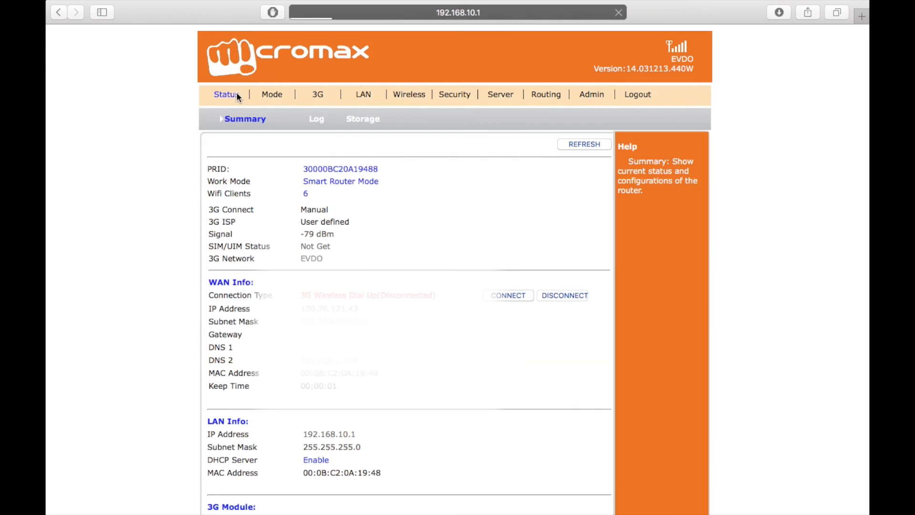
click(515, 297)
click(585, 143)
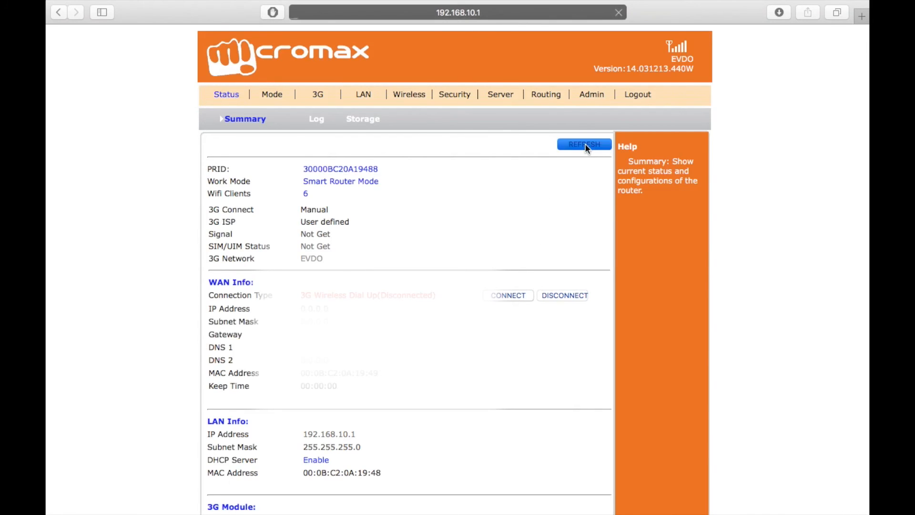